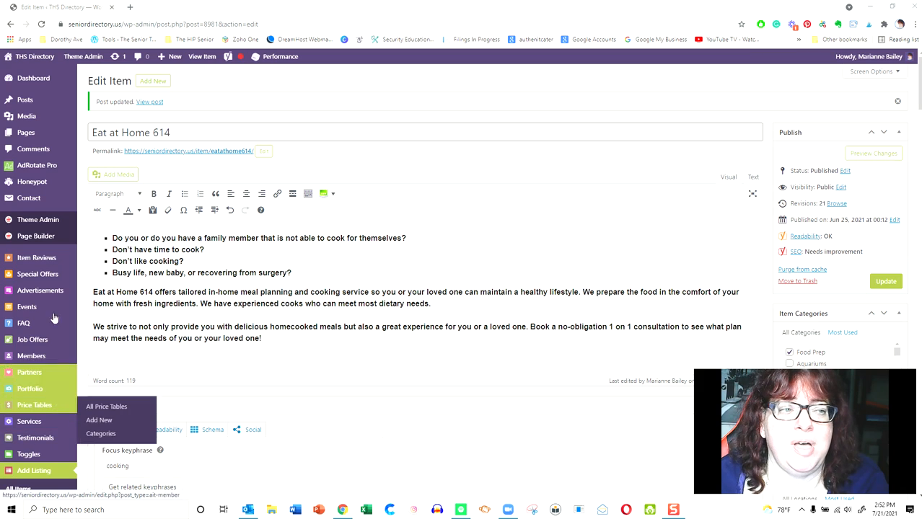
# Go to the site dashboard, open the list of all directory items, and open the "Eat at Home 614" listing for editing.
pyautogui.click(42, 85)
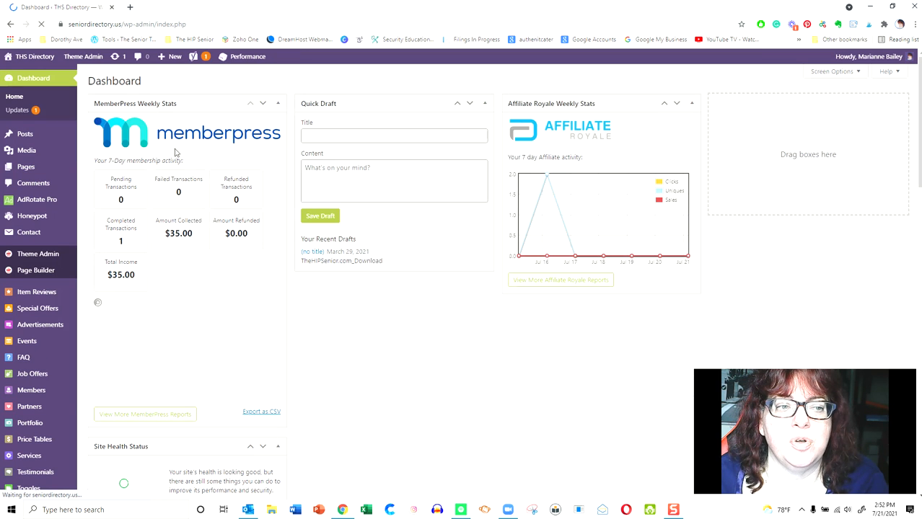
pyautogui.scroll(-4, 21, 318)
pyautogui.scroll(-1, 22, 318)
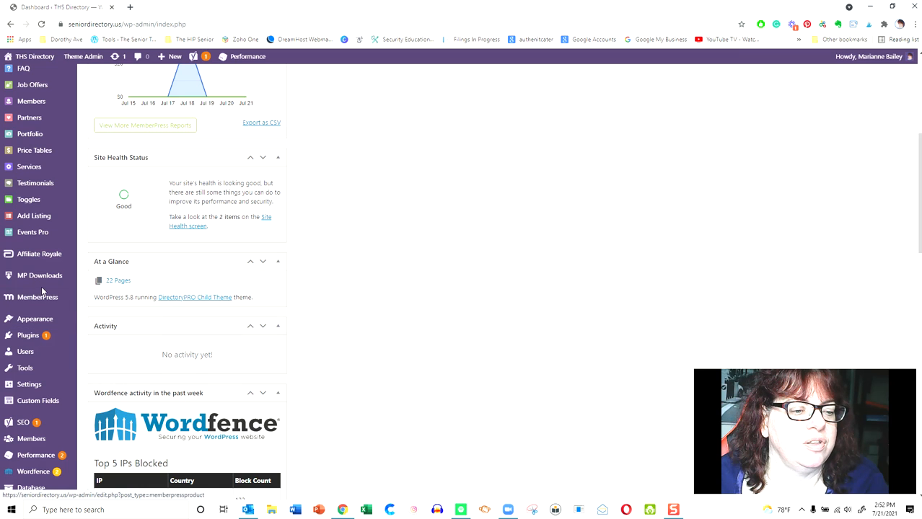
pyautogui.scroll(-3, 41, 286)
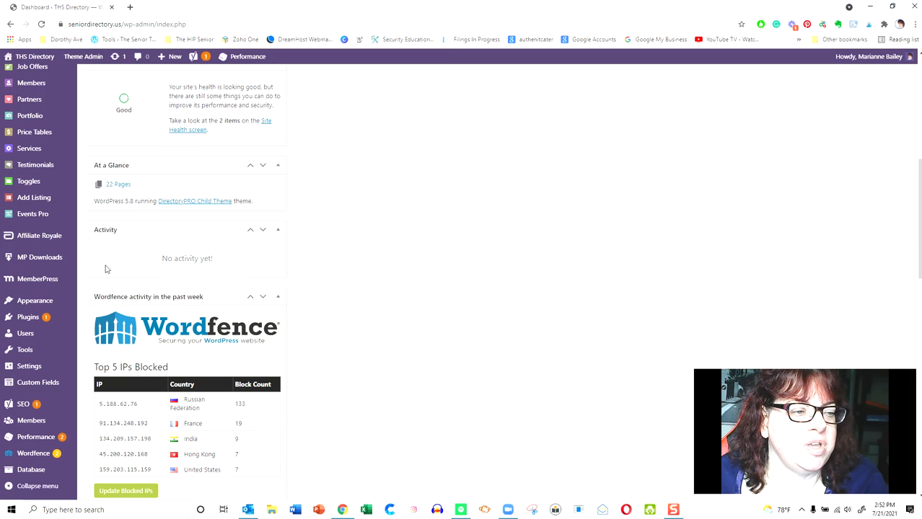
pyautogui.moveTo(52, 282)
pyautogui.scroll(2, 52, 281)
pyautogui.scroll(-3, 53, 284)
pyautogui.scroll(-3, 53, 335)
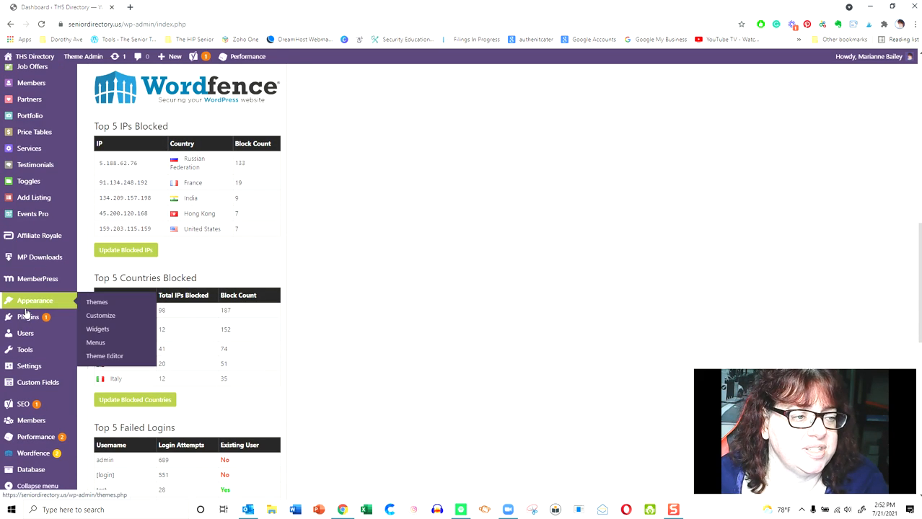
pyautogui.moveTo(36, 202)
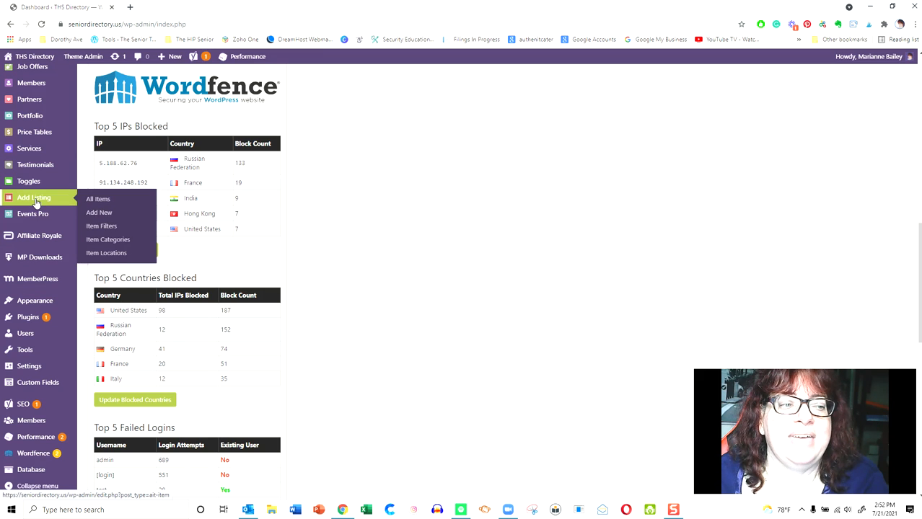
pyautogui.click(104, 206)
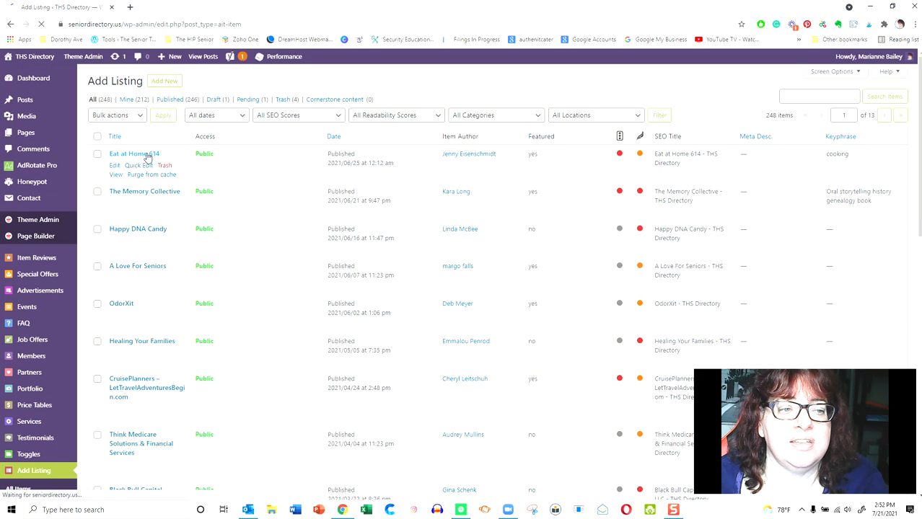
pyautogui.click(156, 157)
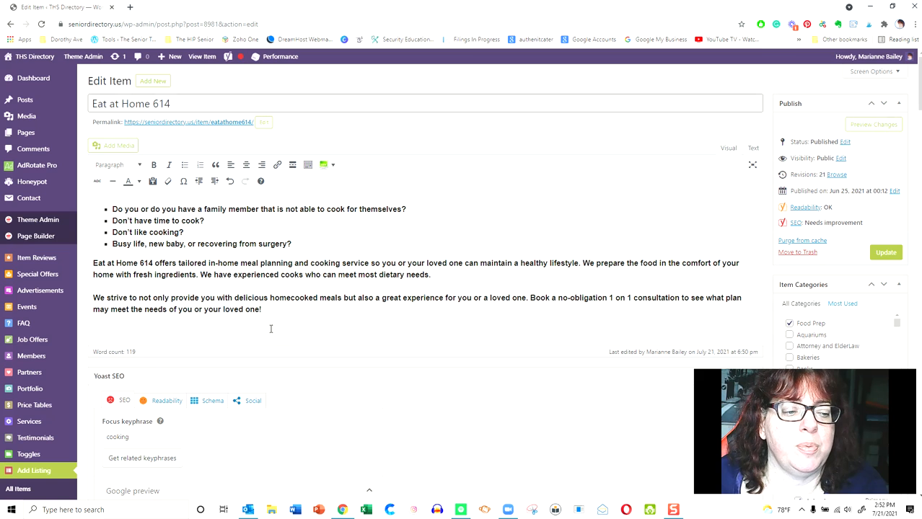
# Extend the listing's Yoast SEO focus keyphrase to "cooking meals".
pyautogui.scroll(-1, 271, 330)
pyautogui.scroll(1, 273, 336)
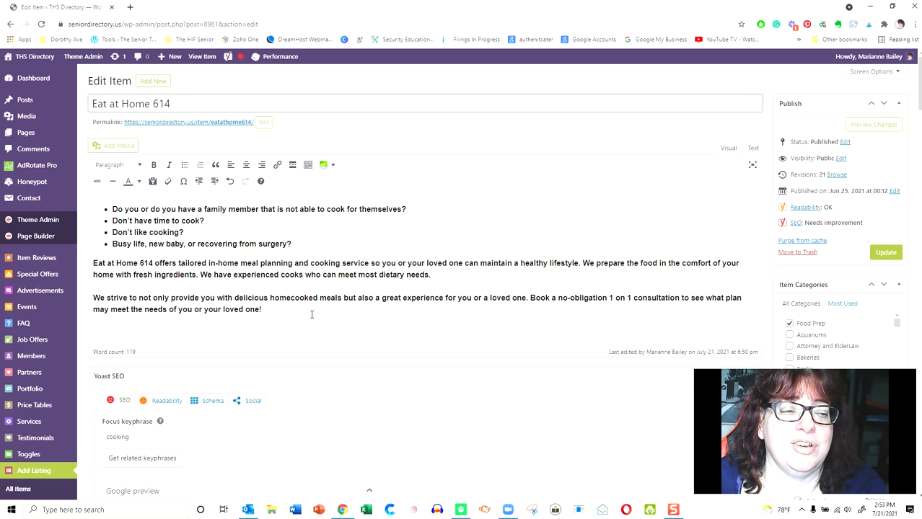
pyautogui.scroll(-4, 331, 294)
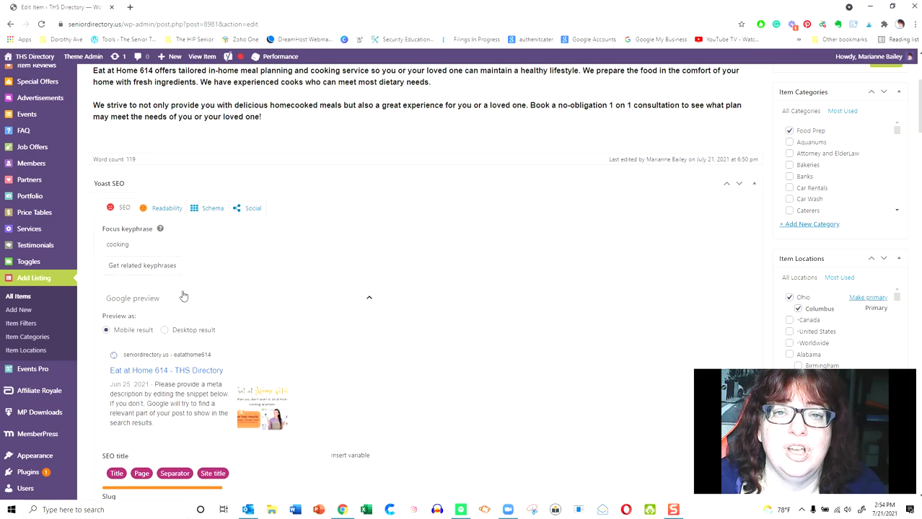
pyautogui.scroll(-3, 180, 296)
pyautogui.scroll(1, 182, 303)
pyautogui.scroll(4, 182, 301)
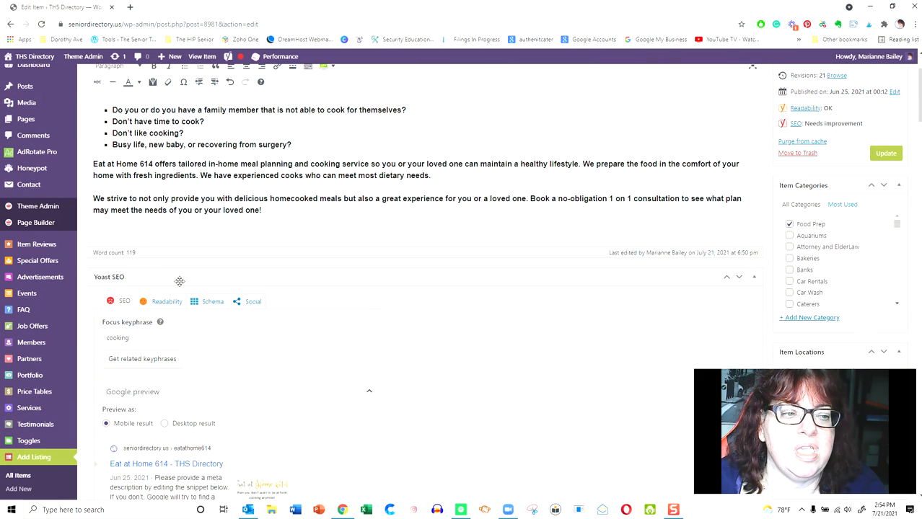
pyautogui.click(168, 342)
pyautogui.write('meals')
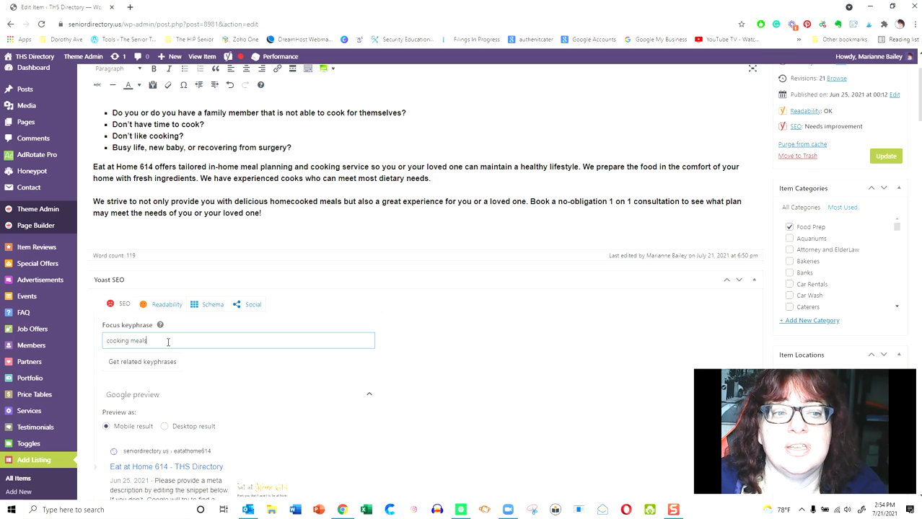
# Look up the Columbus, OH address in the item options to place the listing's map marker there.
pyautogui.scroll(-4, 231, 367)
pyautogui.scroll(-12, 236, 366)
pyautogui.scroll(-2, 235, 381)
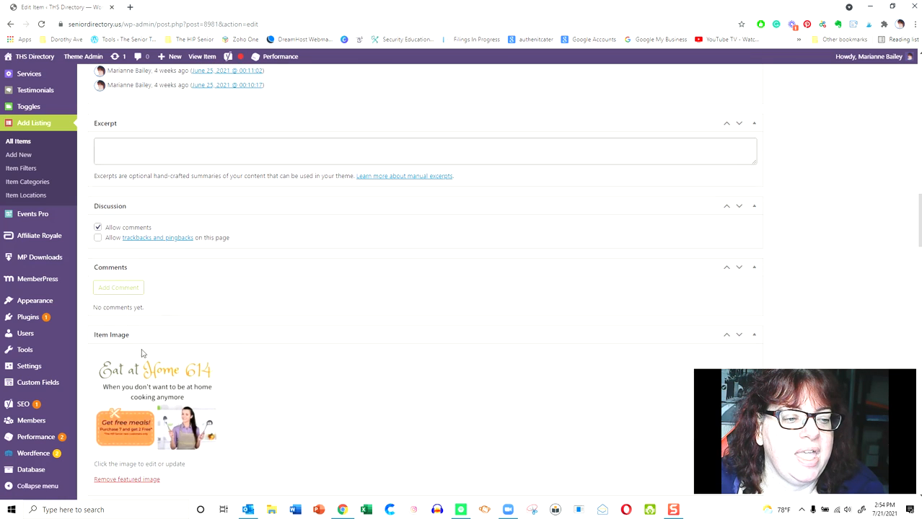
pyautogui.scroll(-2, 252, 357)
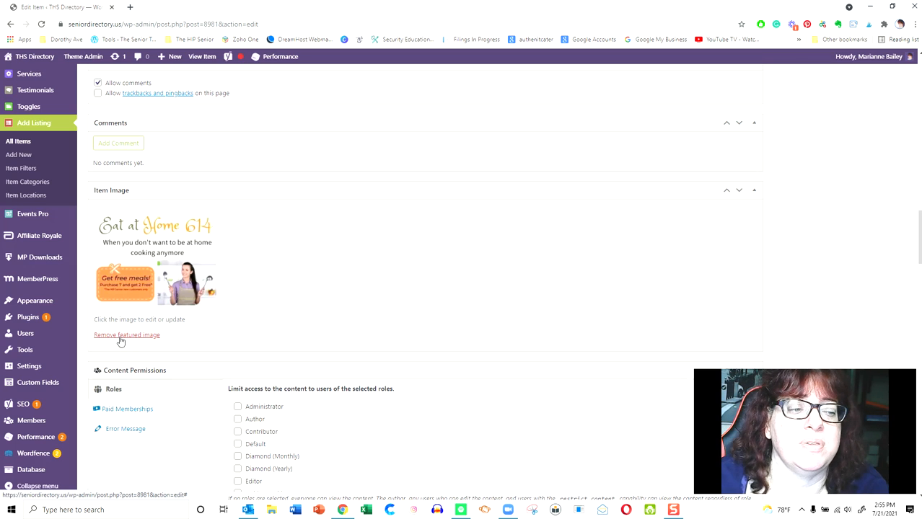
pyautogui.scroll(-5, 176, 292)
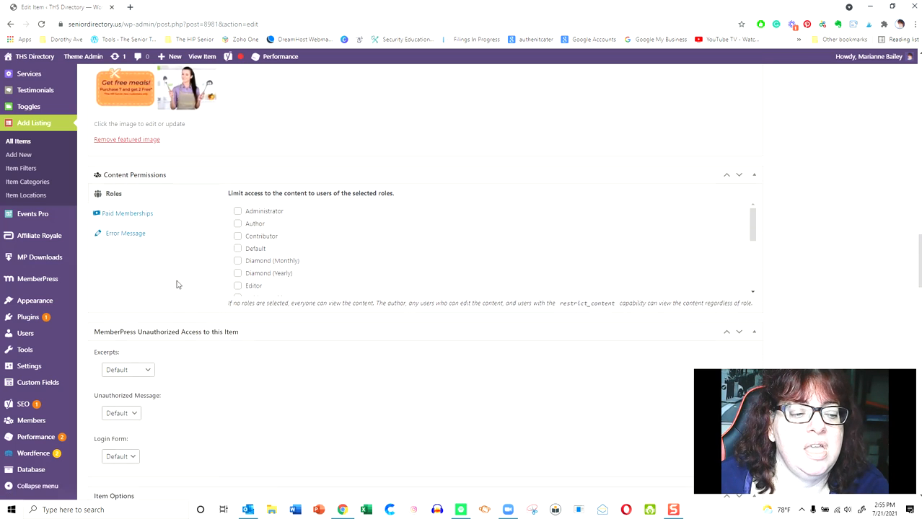
pyautogui.scroll(-3, 177, 285)
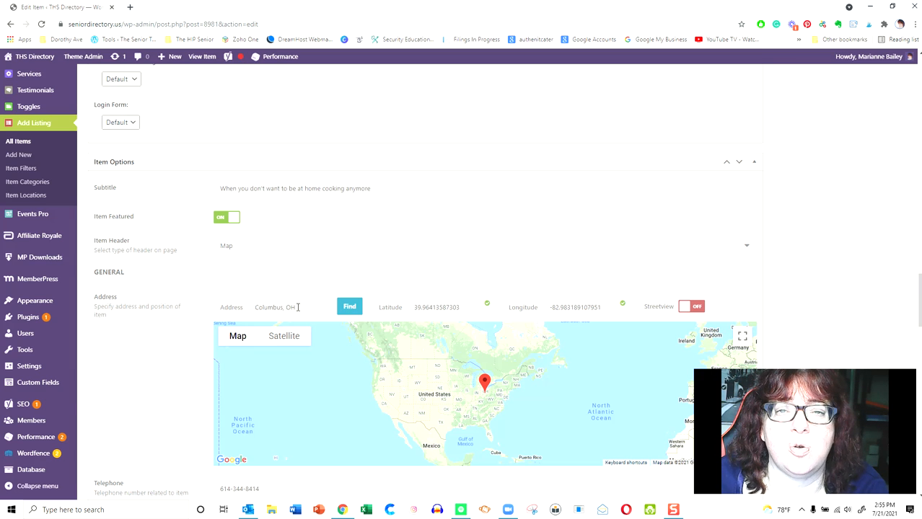
pyautogui.moveTo(588, 401); pyautogui.dragTo(504, 394)
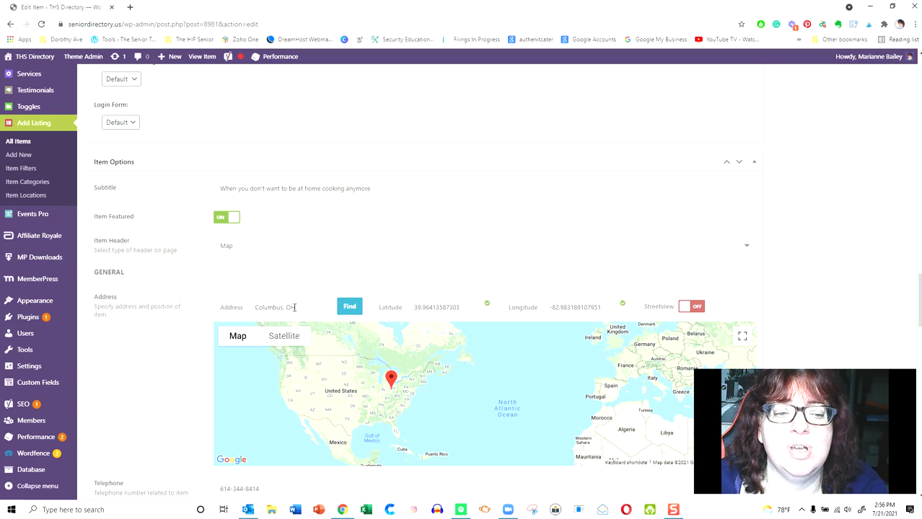
pyautogui.click(350, 308)
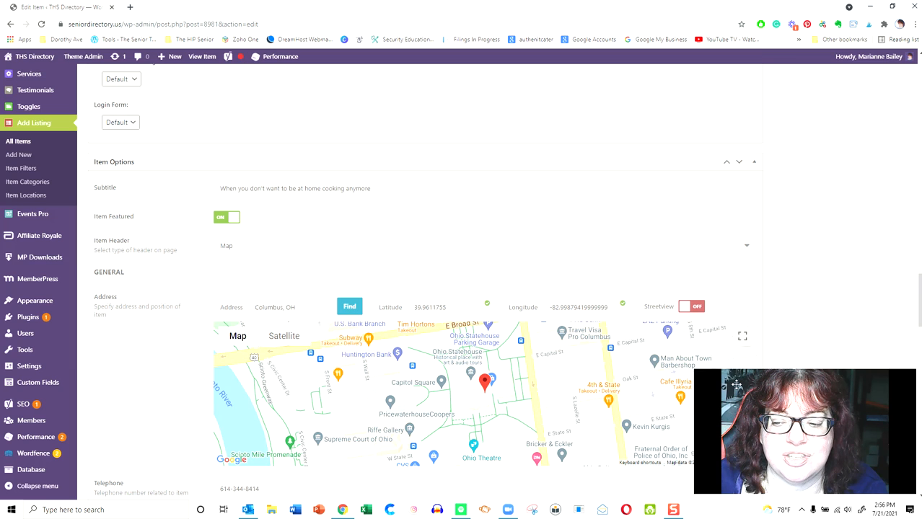
# Move the listing's map marker east from Capitol Square to just northeast of Topiary Park, near Parsons Ave.
pyautogui.scroll(-1, 471, 394)
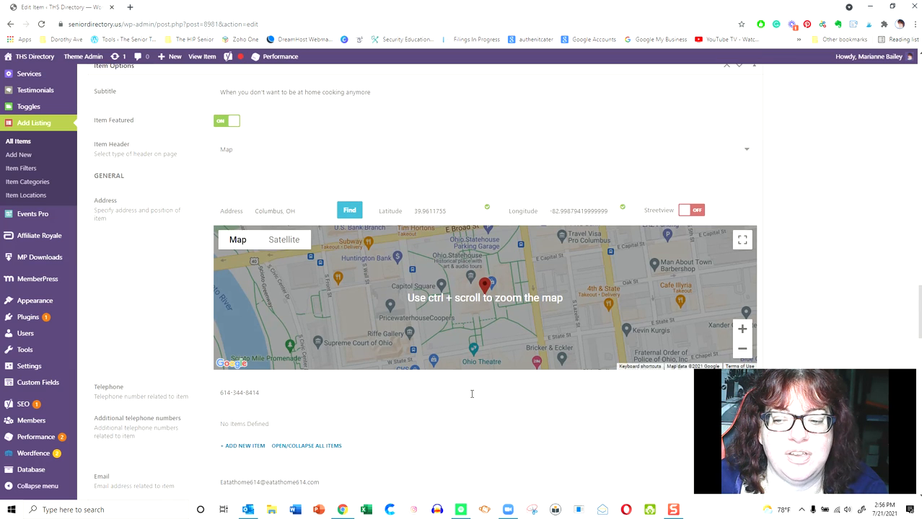
pyautogui.scroll(-1, 483, 392)
pyautogui.click(742, 304)
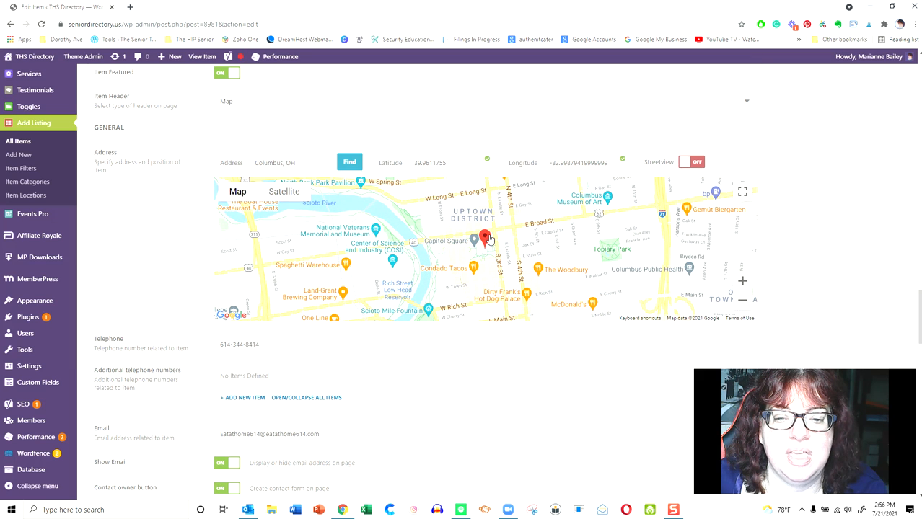
pyautogui.moveTo(485, 237); pyautogui.dragTo(663, 214)
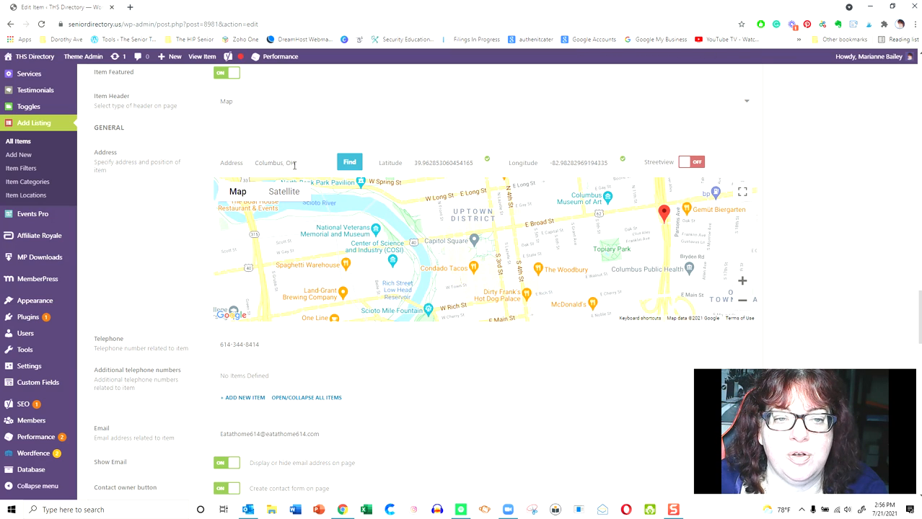
# Review the listing's contact, web, opening hours and social settings, and expand the first social entry to check its icon and link.
pyautogui.scroll(-1, 280, 365)
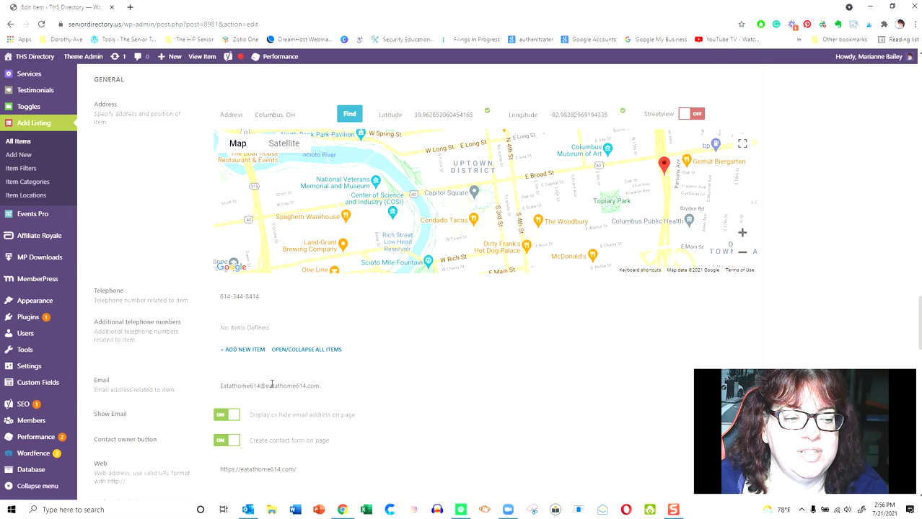
pyautogui.scroll(-2, 270, 383)
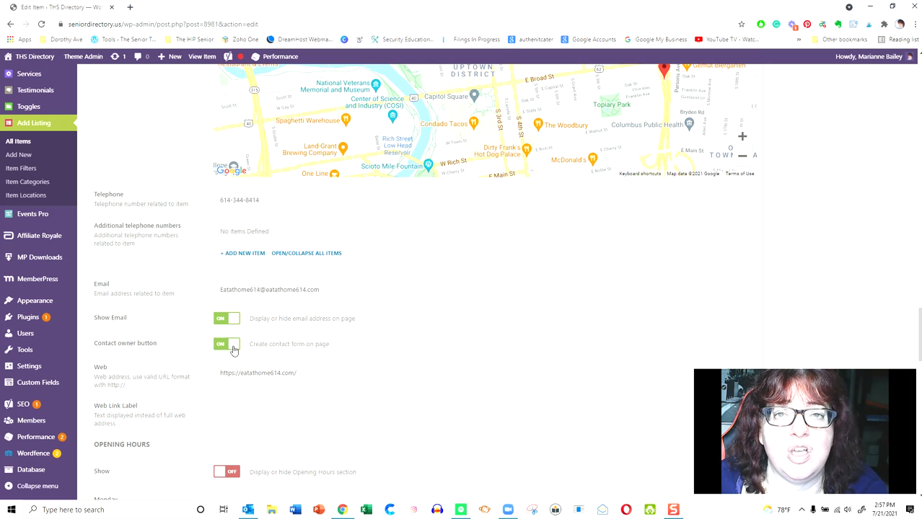
pyautogui.scroll(-2, 233, 350)
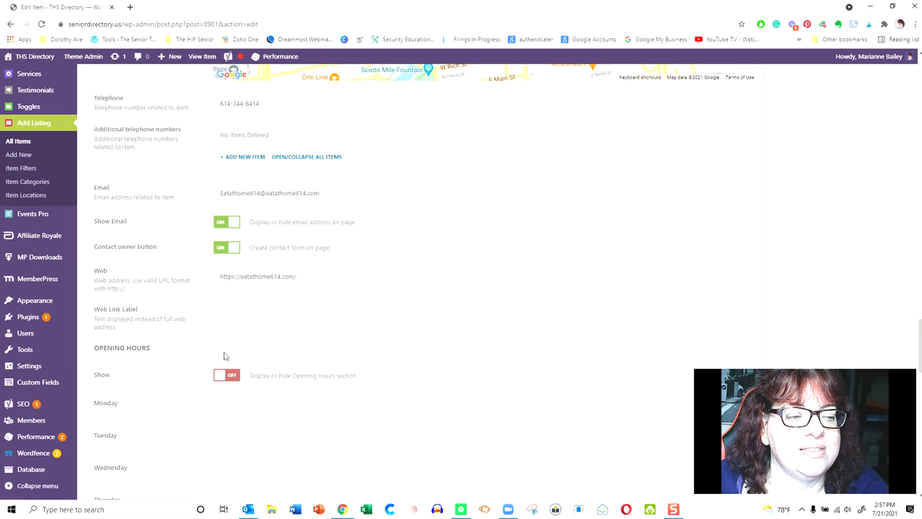
pyautogui.scroll(-4, 314, 417)
pyautogui.scroll(-1, 316, 394)
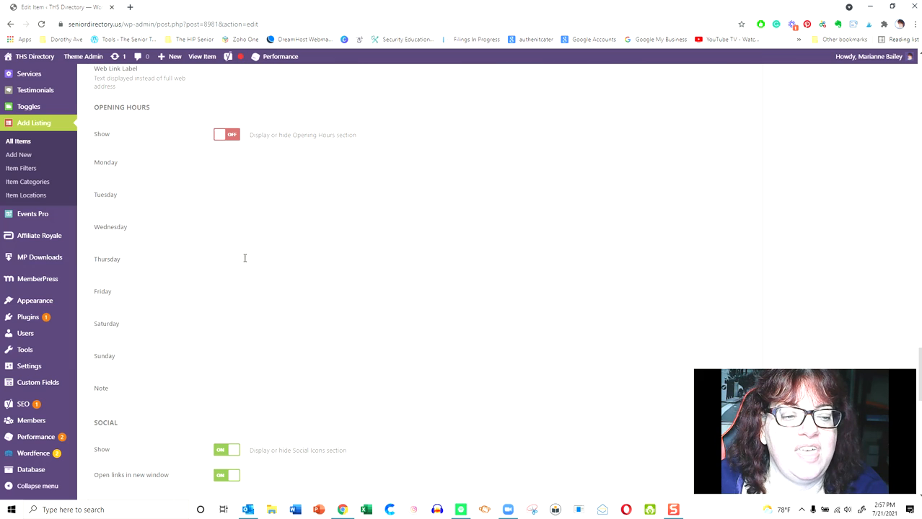
pyautogui.scroll(-3, 260, 451)
pyautogui.scroll(-1, 263, 455)
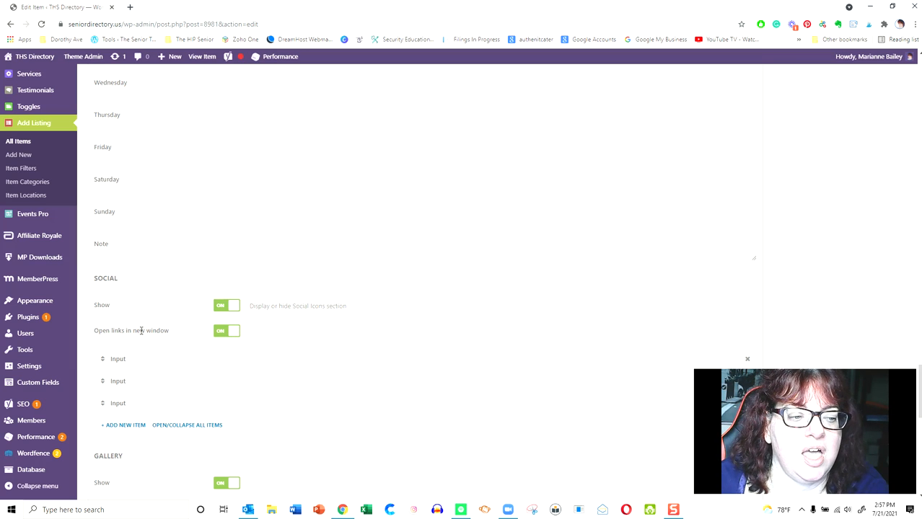
pyautogui.scroll(-2, 156, 377)
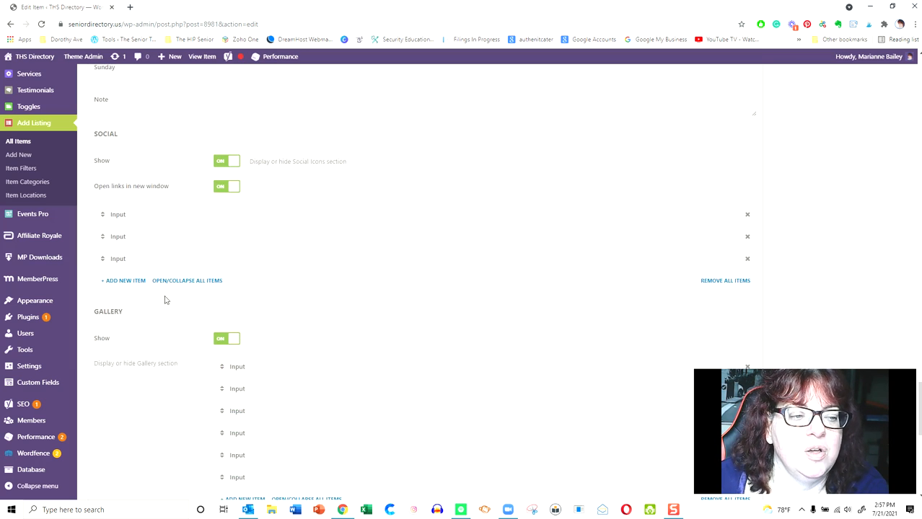
pyautogui.click(140, 215)
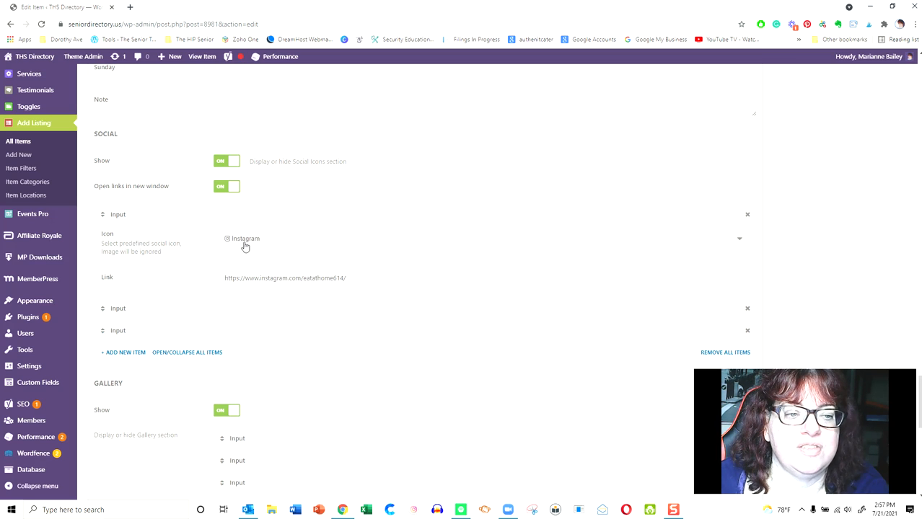
# Add a new social entry to the listing, collapse the first one, and choose the LinkedIn Square icon for the new entry.
pyautogui.click(135, 353)
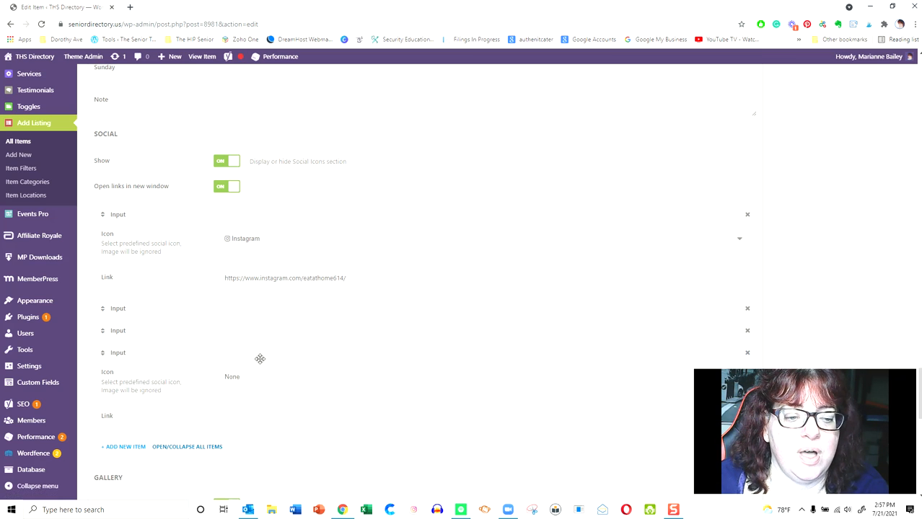
pyautogui.moveTo(316, 326); pyautogui.dragTo(316, 263)
pyautogui.click(319, 294)
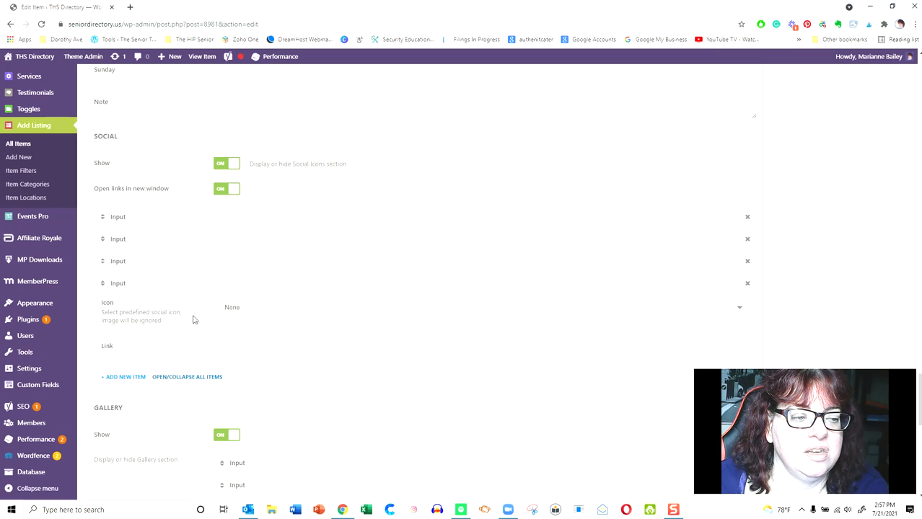
pyautogui.click(251, 312)
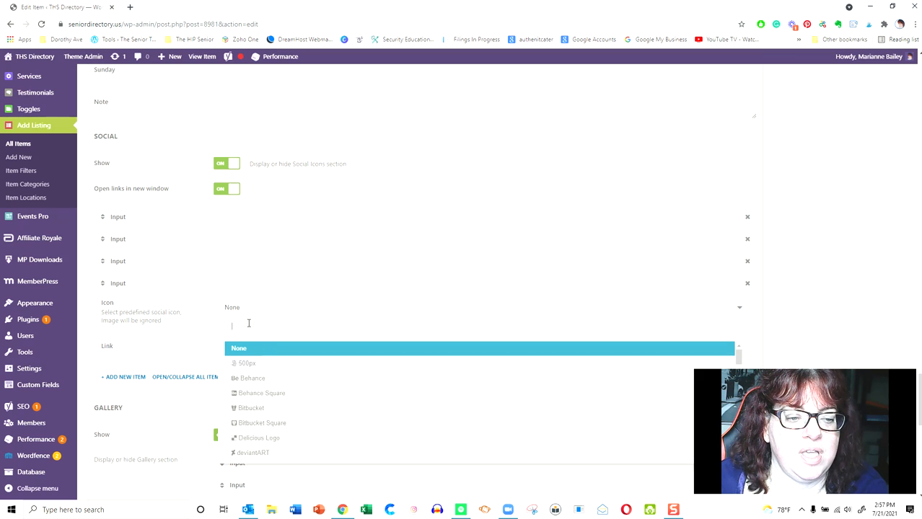
pyautogui.write('lin')
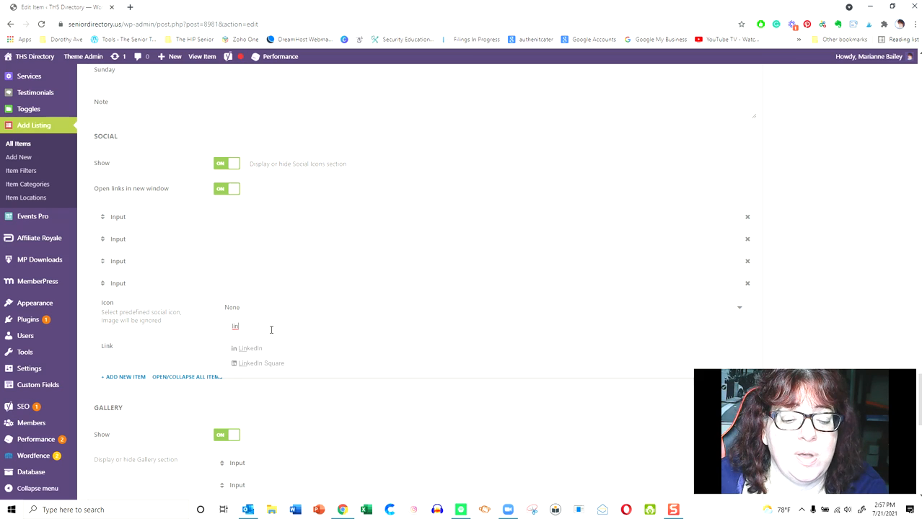
pyautogui.click(251, 365)
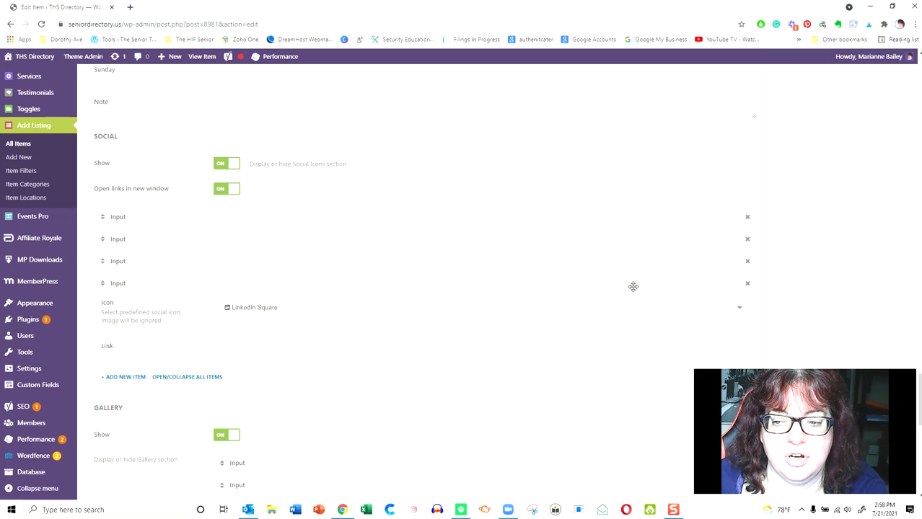
# Delete the LinkedIn Square social entry and expand the second social entry to check its icon and link.
pyautogui.click(747, 283)
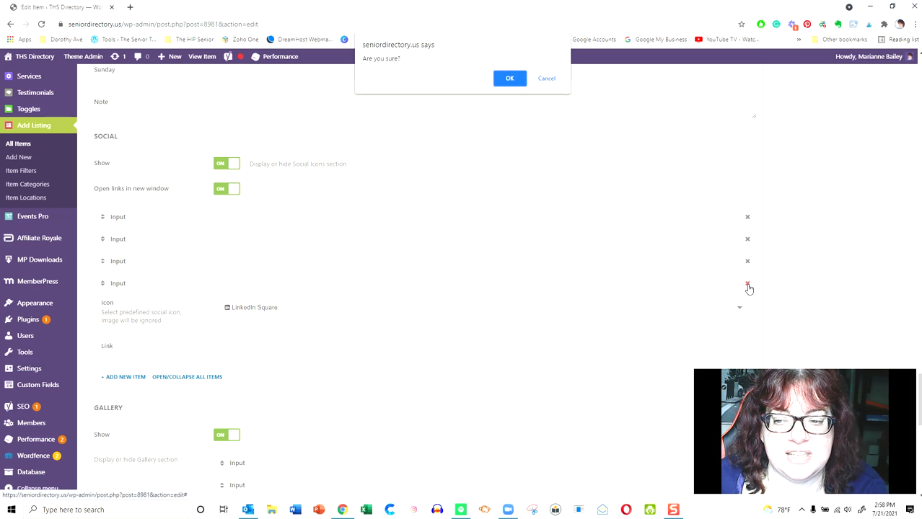
pyautogui.click(510, 79)
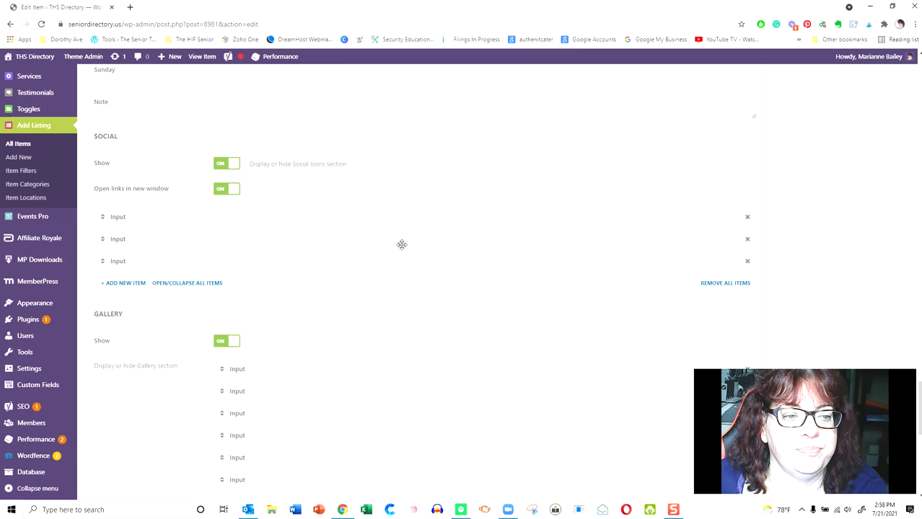
pyautogui.click(197, 238)
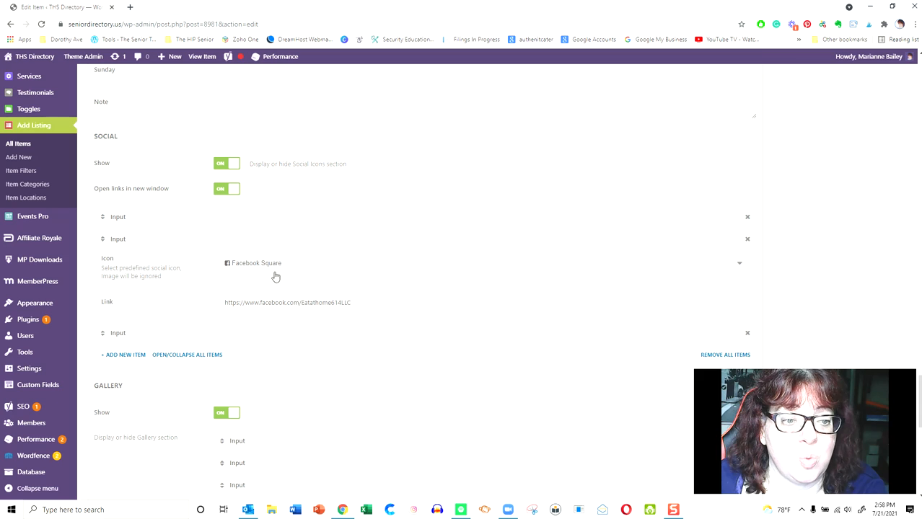
# Expand the third and first social entries to check their icons and links alongside the Facebook entry.
pyautogui.click(260, 330)
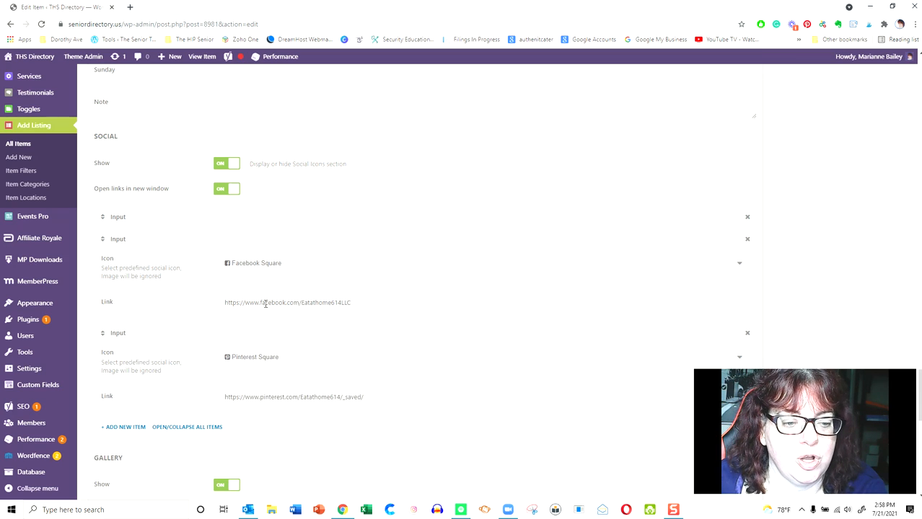
pyautogui.click(254, 215)
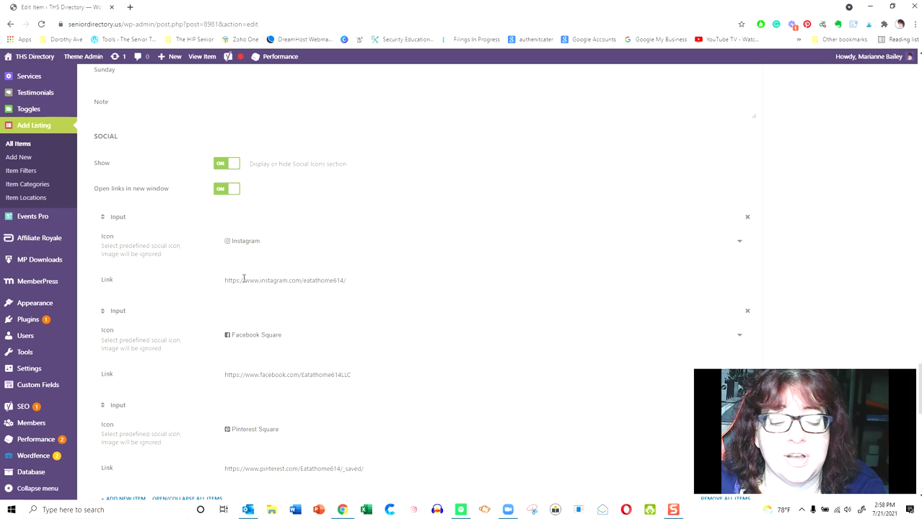
pyautogui.scroll(-3, 261, 364)
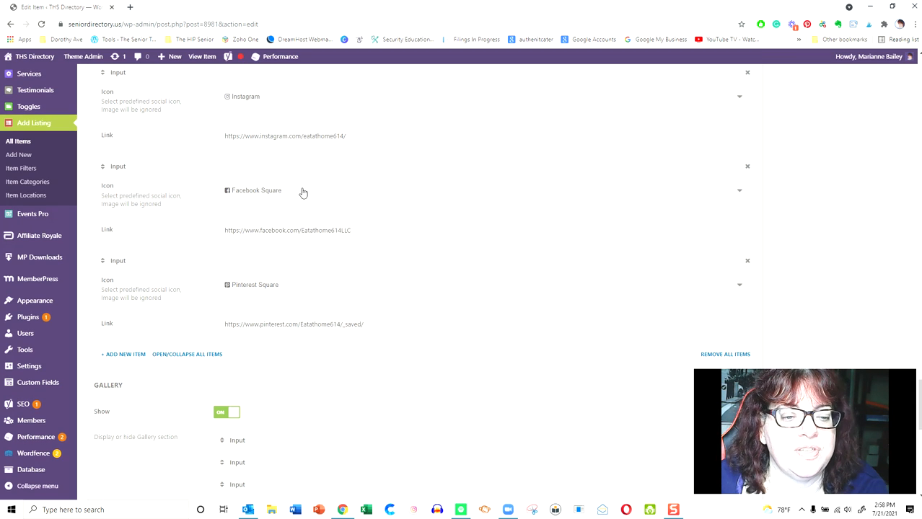
pyautogui.scroll(-2, 331, 367)
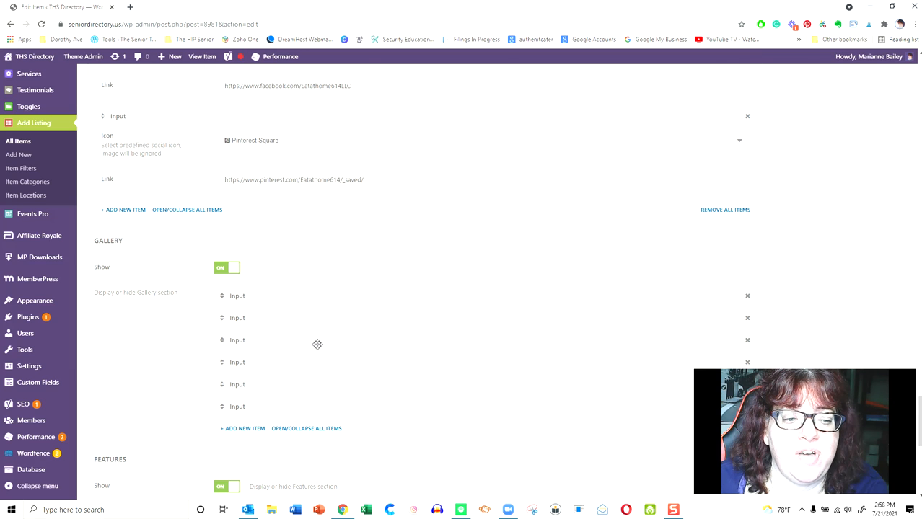
# Add a new blank item to the listing's Gallery section.
pyautogui.scroll(-2, 317, 343)
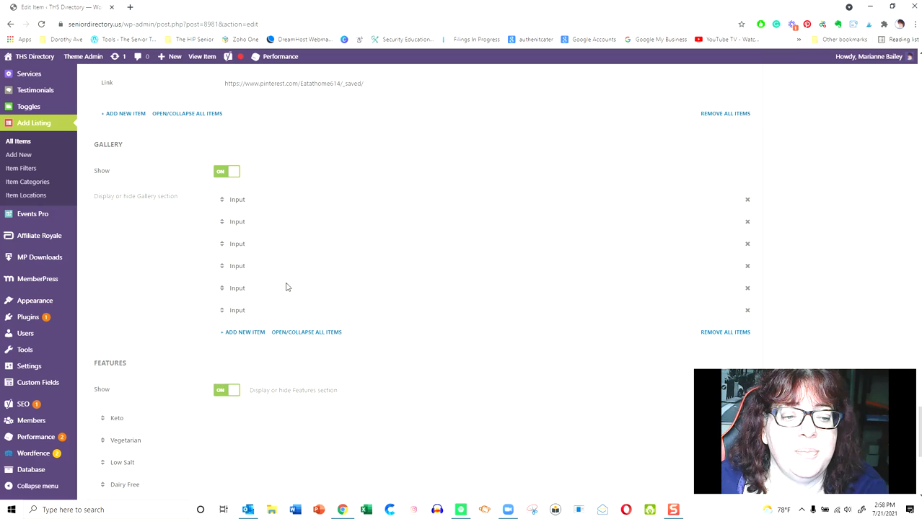
pyautogui.click(243, 333)
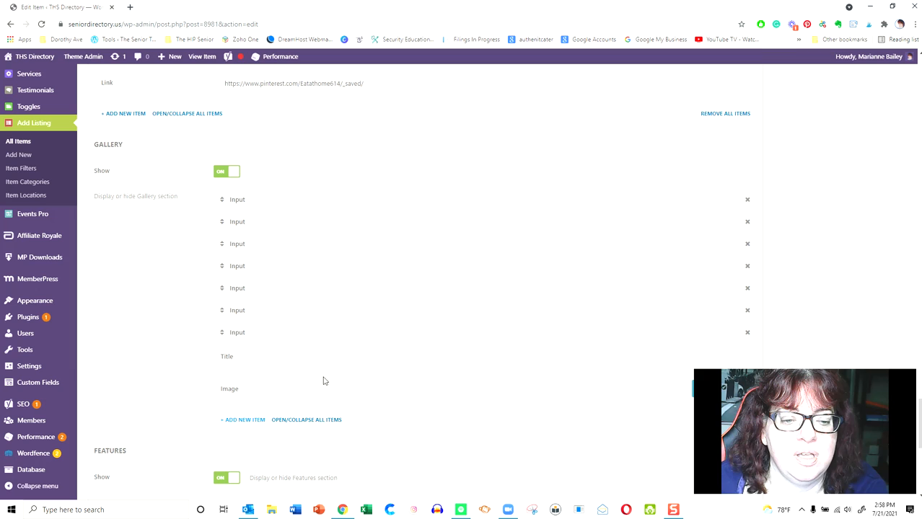
pyautogui.scroll(-3, 366, 415)
pyautogui.scroll(2, 361, 397)
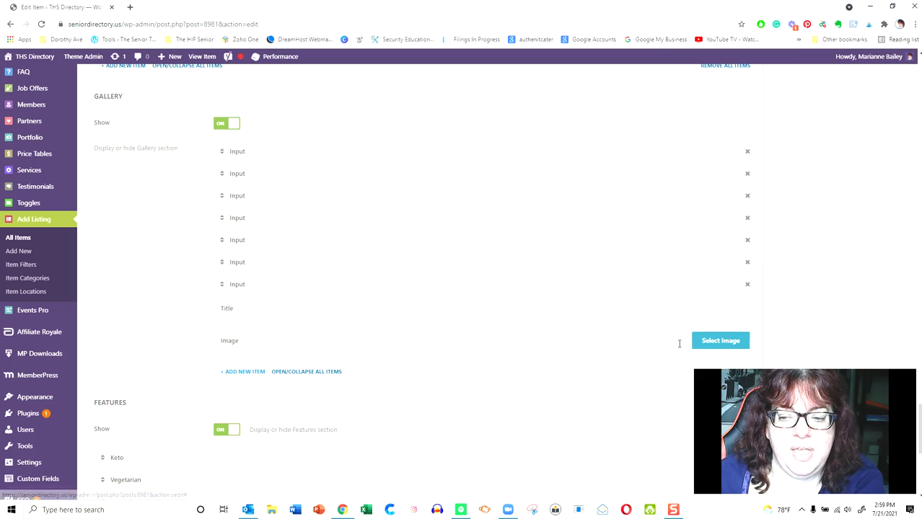
# Browse the media library images available for the new gallery item and close the image picker without choosing one.
pyautogui.click(722, 342)
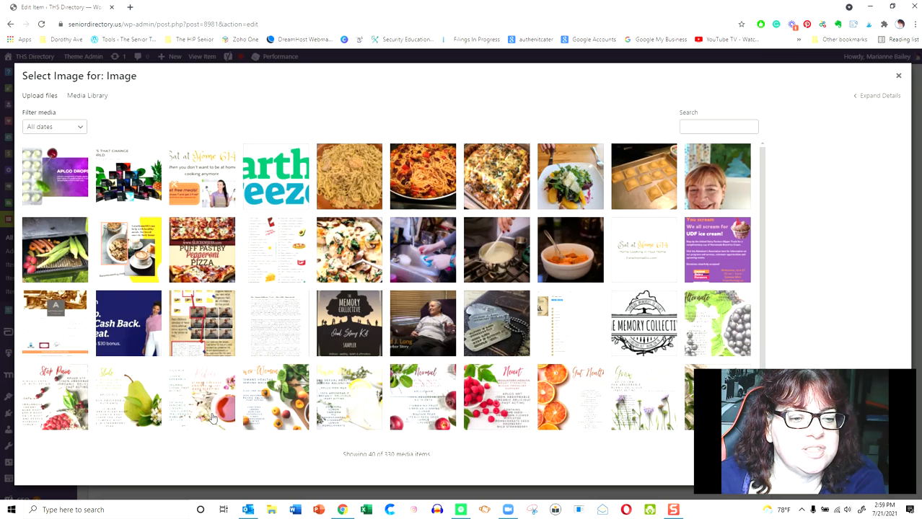
pyautogui.scroll(-1, 528, 376)
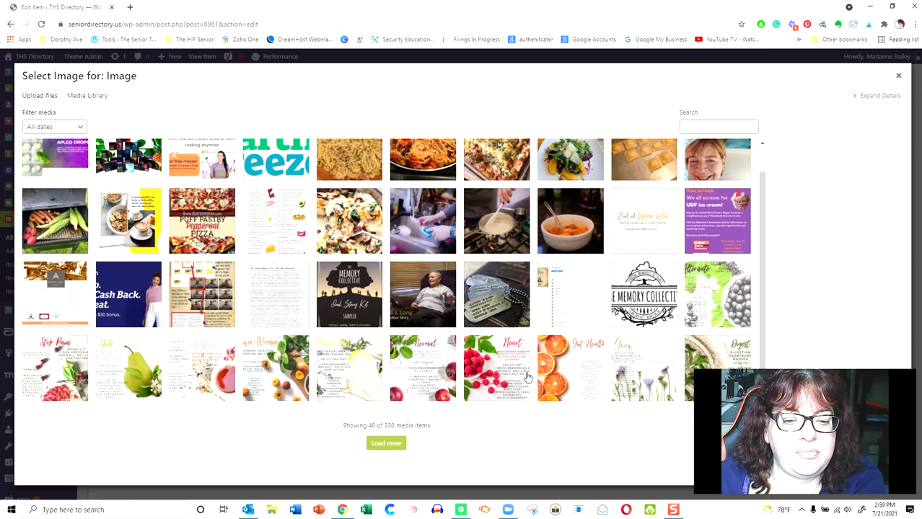
pyautogui.scroll(1, 505, 318)
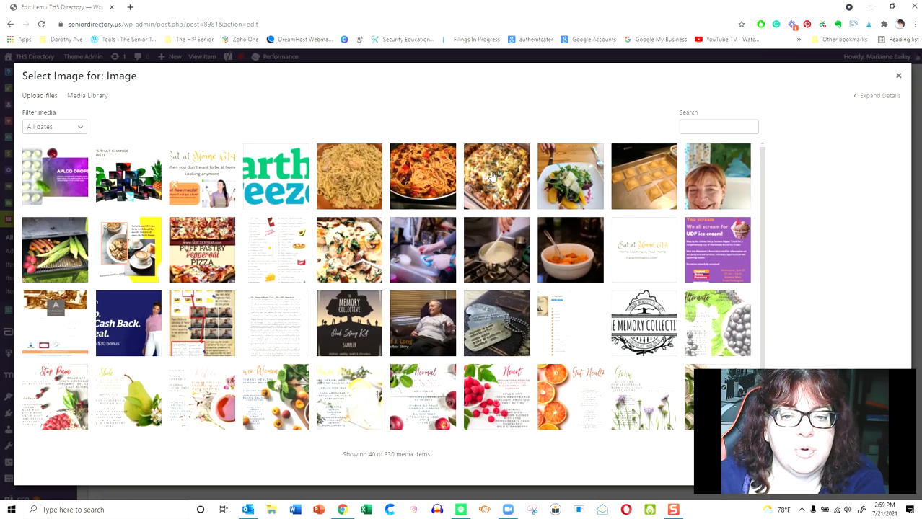
pyautogui.click(898, 78)
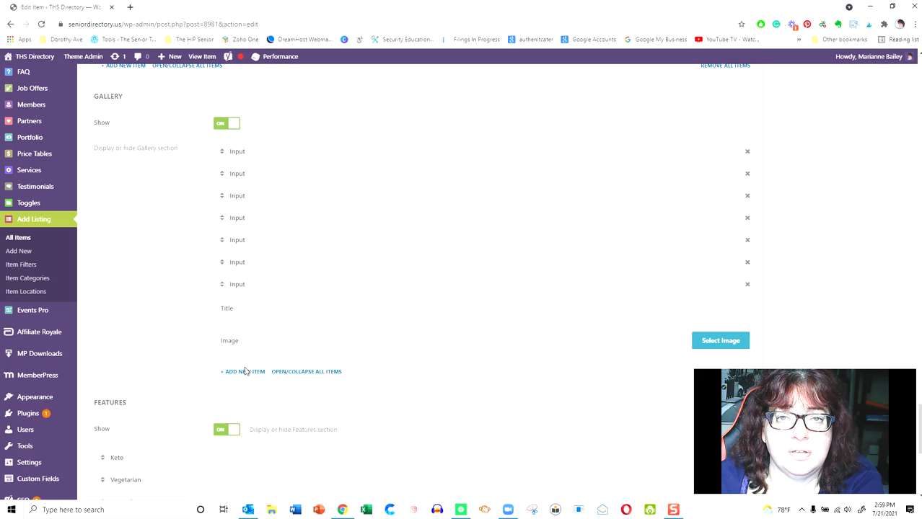
# Review the listing's Features entries, from Keto to Gluten Free, and the Author Options below them.
pyautogui.scroll(-2, 313, 377)
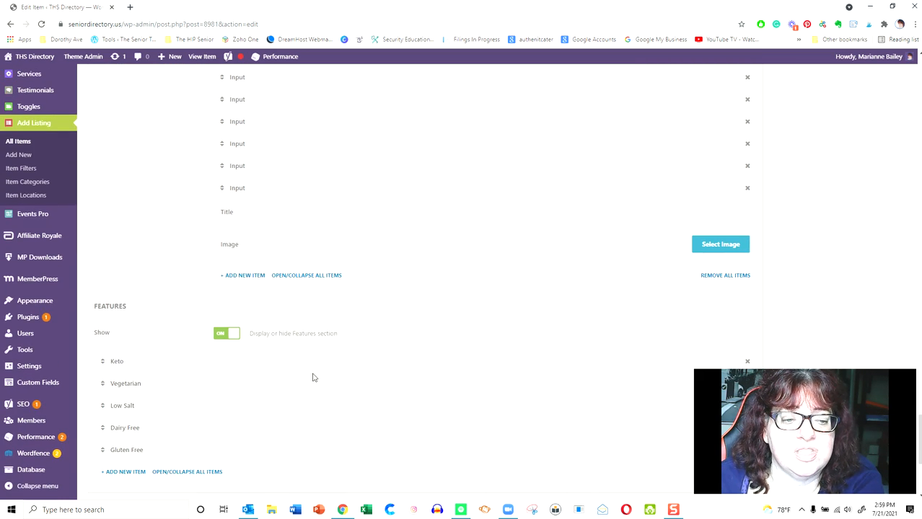
pyautogui.scroll(-1, 315, 367)
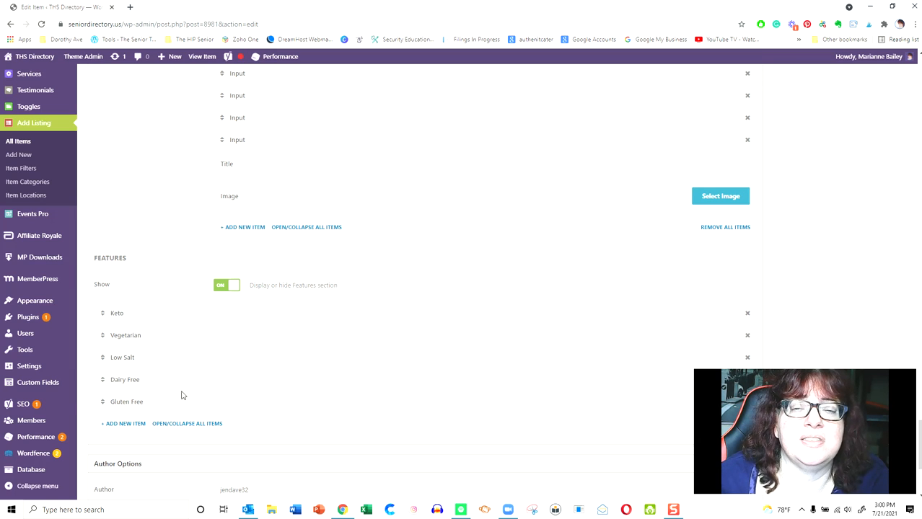
pyautogui.scroll(-2, 212, 369)
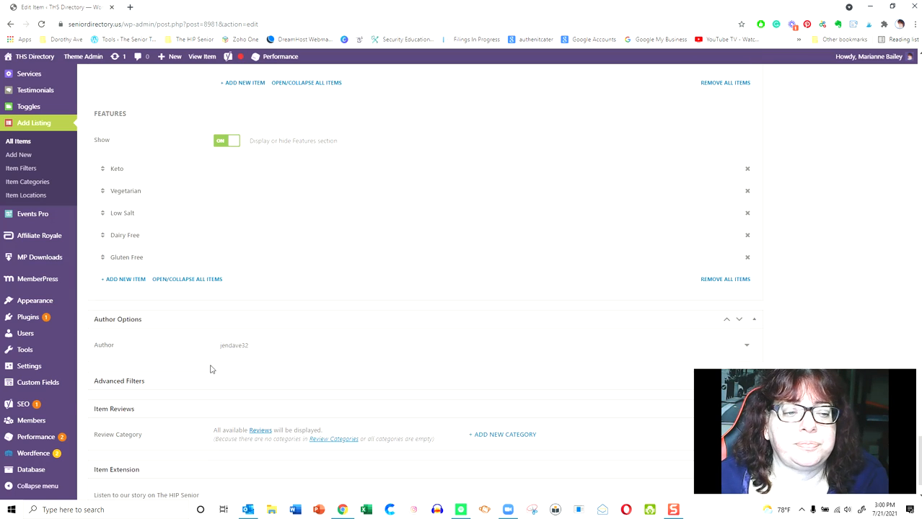
# Go back up through the listing's settings to examine its assigned Item Locations and Item Categories.
pyautogui.scroll(4, 210, 370)
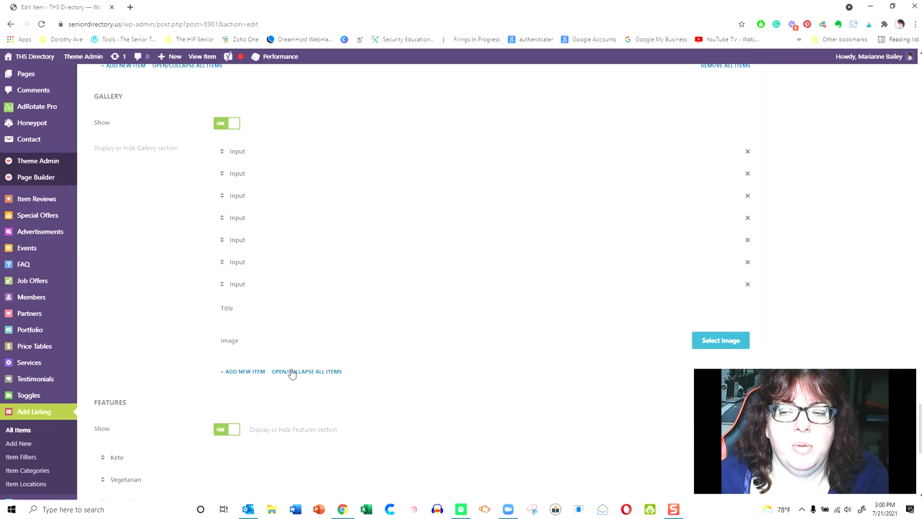
pyautogui.scroll(8, 245, 440)
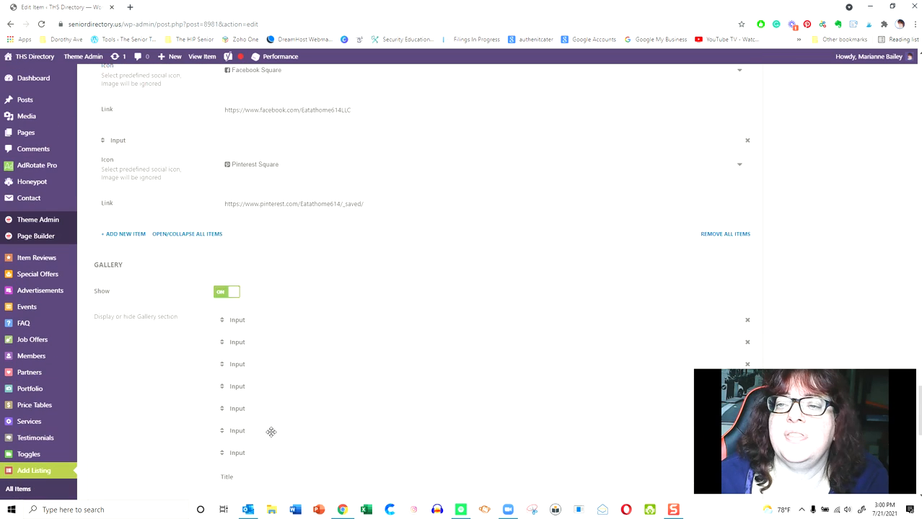
pyautogui.scroll(10, 329, 415)
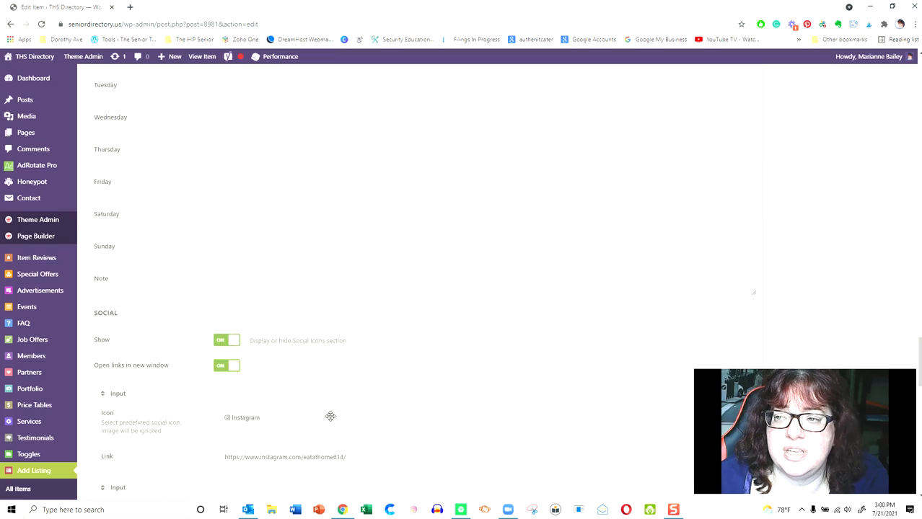
pyautogui.scroll(15, 649, 296)
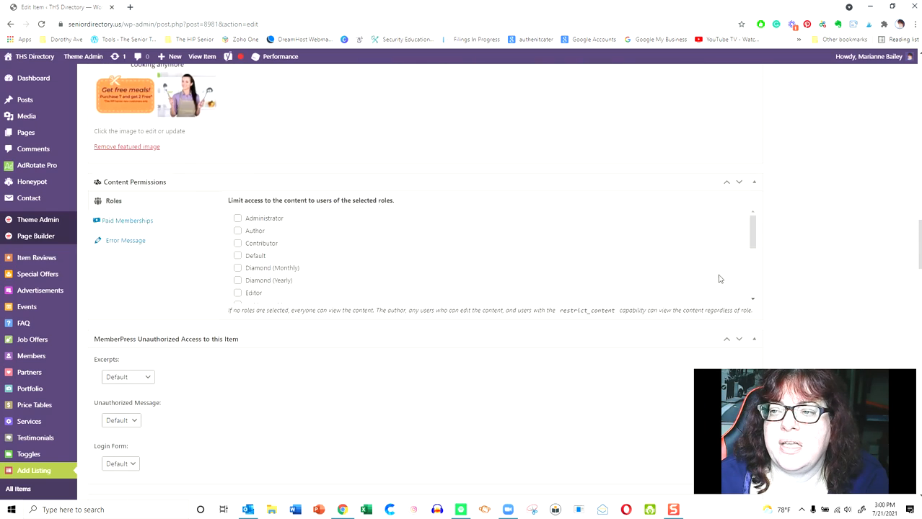
pyautogui.scroll(10, 763, 282)
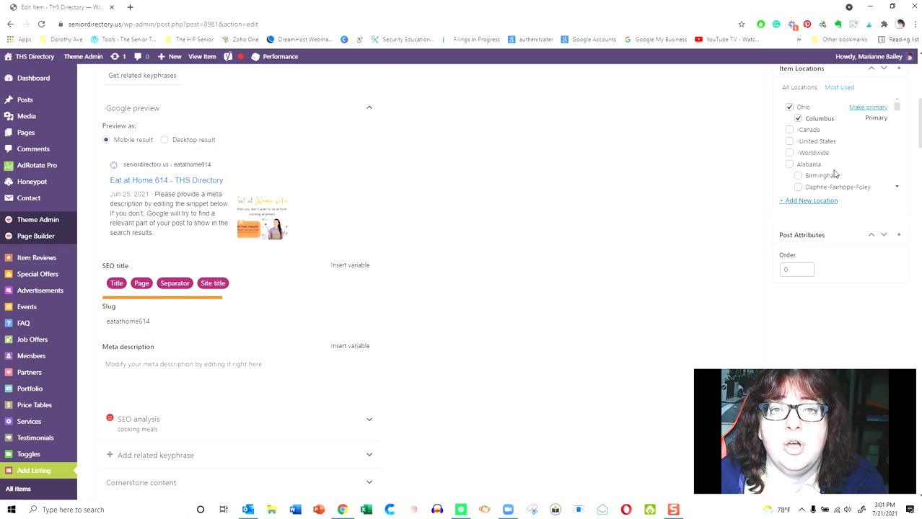
pyautogui.scroll(-2, 843, 150)
pyautogui.scroll(2, 842, 149)
pyautogui.scroll(1, 873, 297)
pyautogui.scroll(1, 873, 297)
pyautogui.scroll(1, 901, 208)
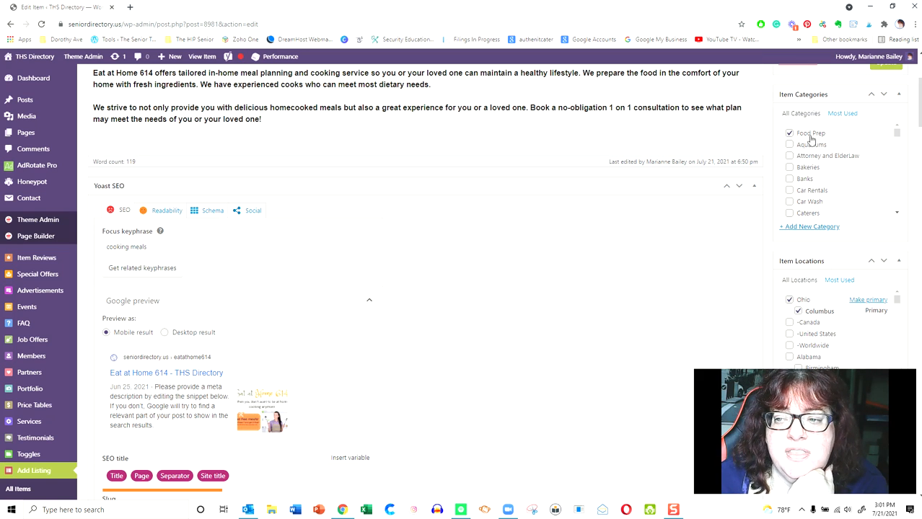
# Look through the full Item Categories list for the categories available to the listing.
pyautogui.scroll(-1, 821, 178)
pyautogui.scroll(-2, 814, 189)
pyautogui.scroll(-2, 812, 191)
pyautogui.scroll(-1, 831, 179)
pyautogui.scroll(-1, 833, 177)
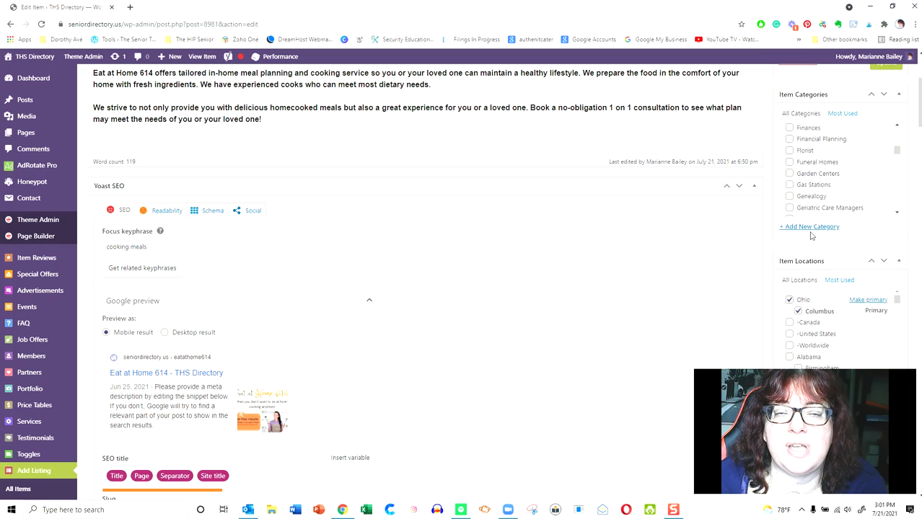
pyautogui.scroll(-6, 809, 154)
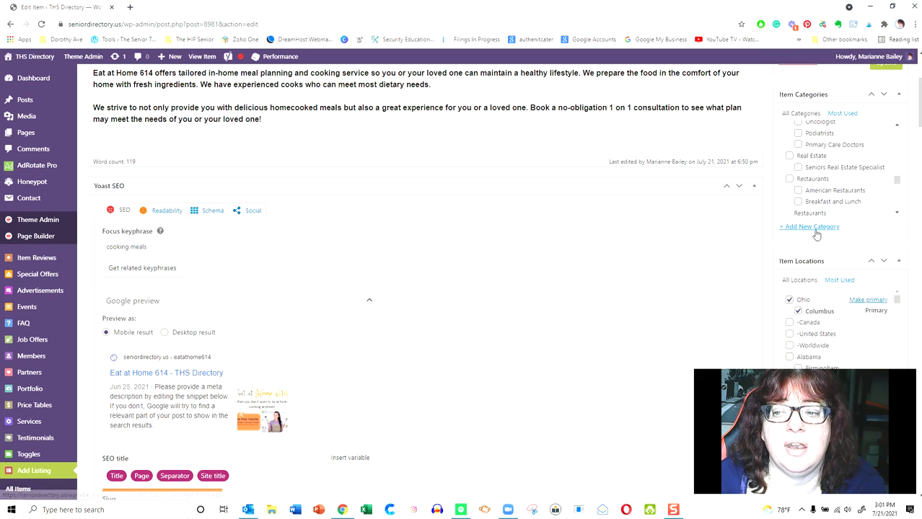
pyautogui.scroll(3, 813, 202)
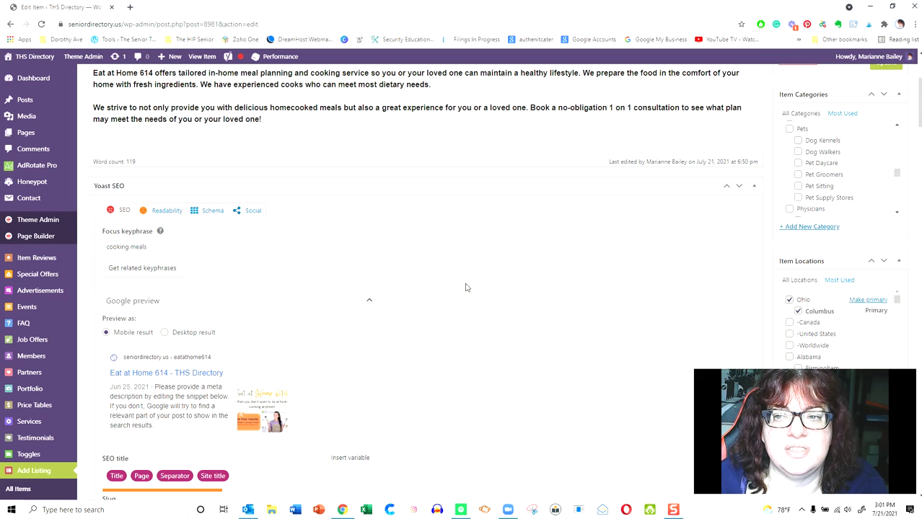
# Review the Publish options, then recheck the listing's description and Yoast SEO settings.
pyautogui.scroll(3, 505, 274)
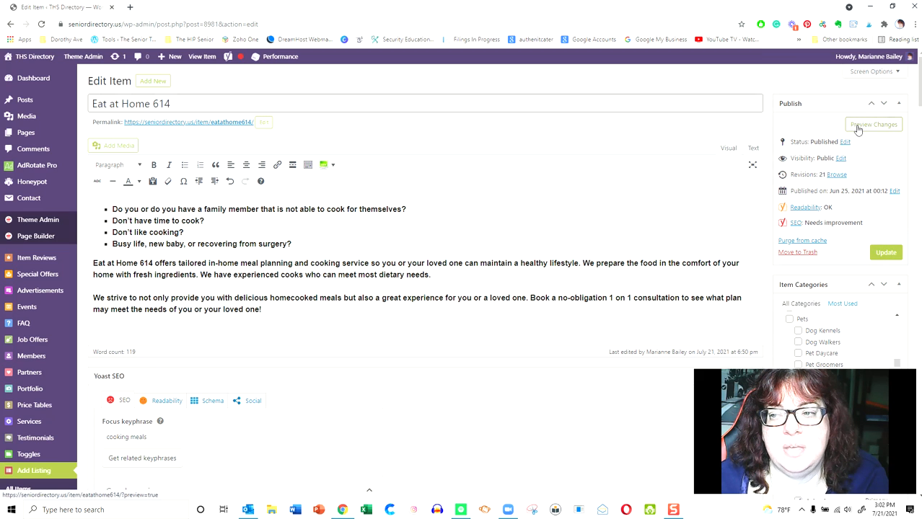
pyautogui.click(892, 256)
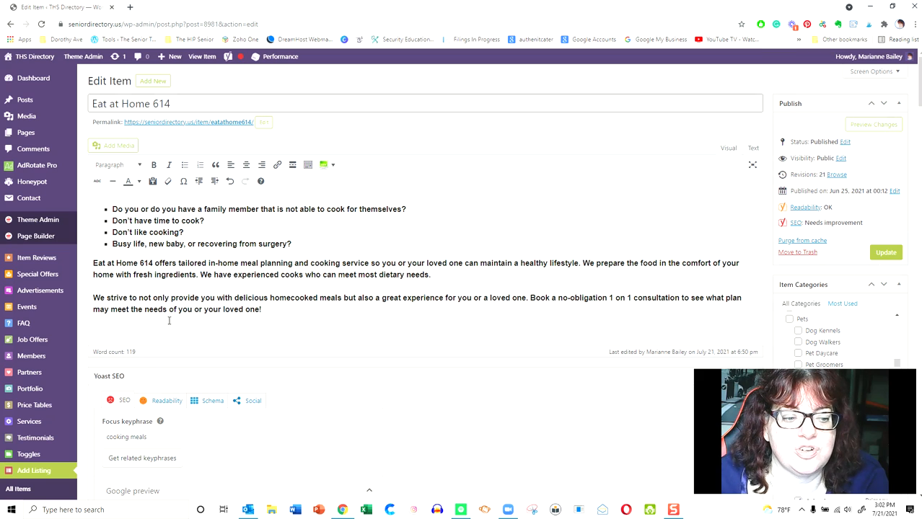
pyautogui.scroll(-3, 185, 406)
pyautogui.scroll(3, 241, 396)
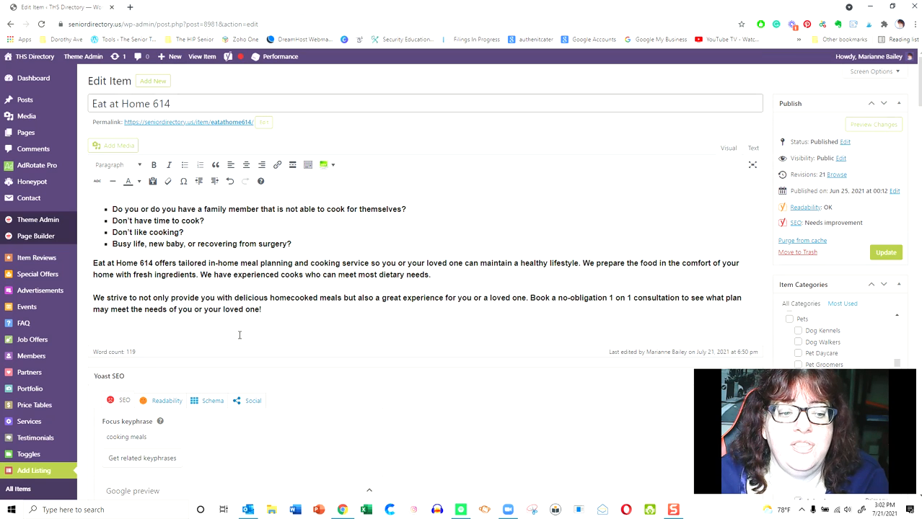
pyautogui.scroll(-3, 227, 369)
pyautogui.scroll(-2, 394, 320)
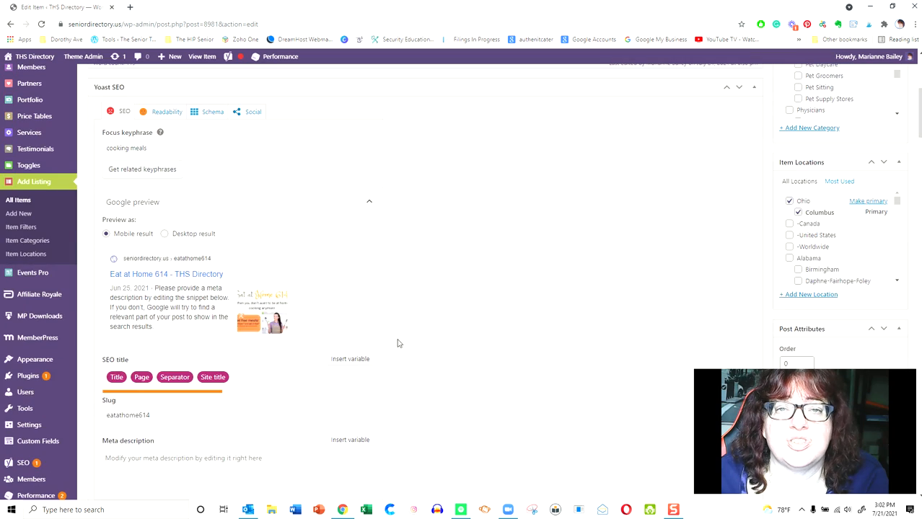
pyautogui.scroll(5, 399, 344)
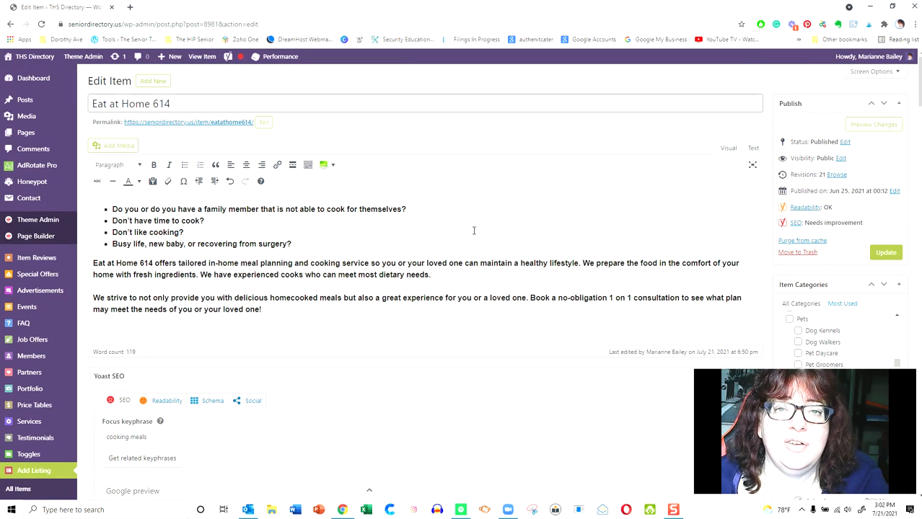